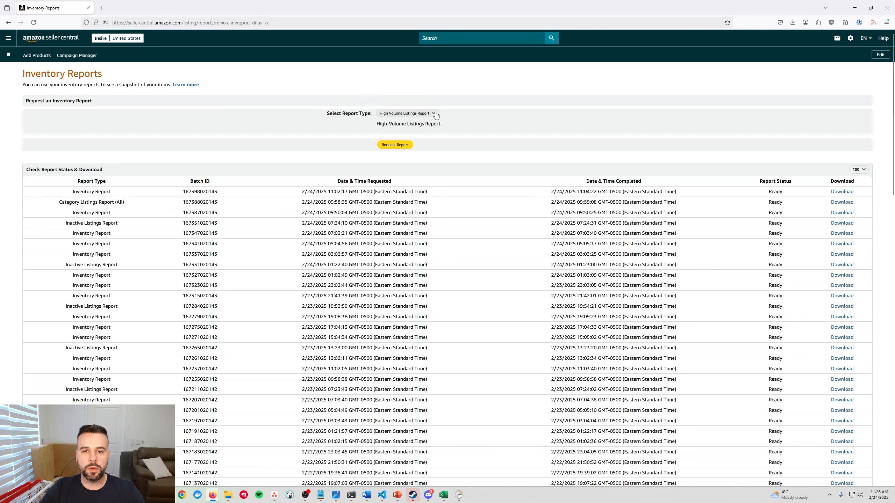
Set the inventory report type to Category Listings Report.
click(432, 113)
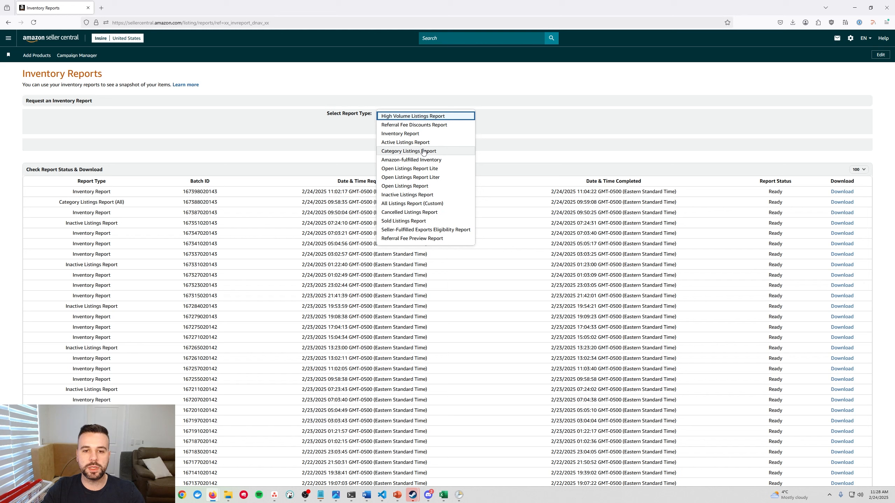
click(424, 152)
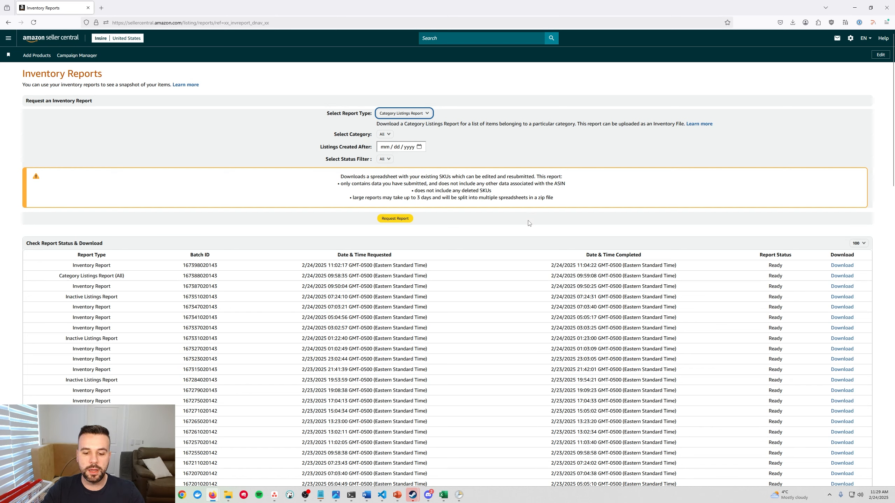
Switch to the Category Listings Report workbook in Excel and open its Template sheet.
mouse_move(443, 495)
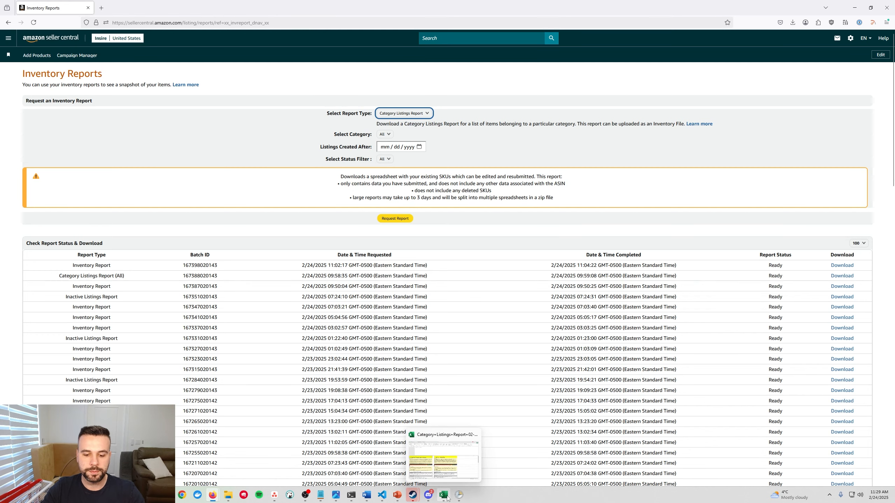
click(444, 458)
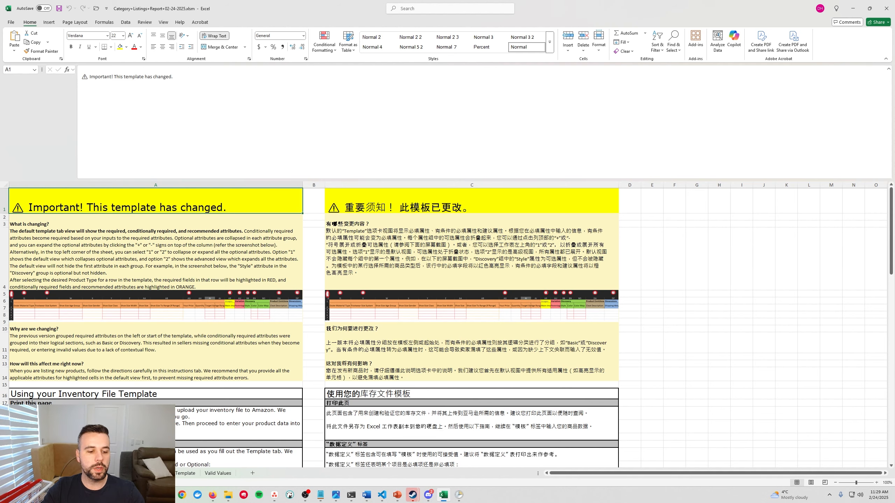
click(186, 473)
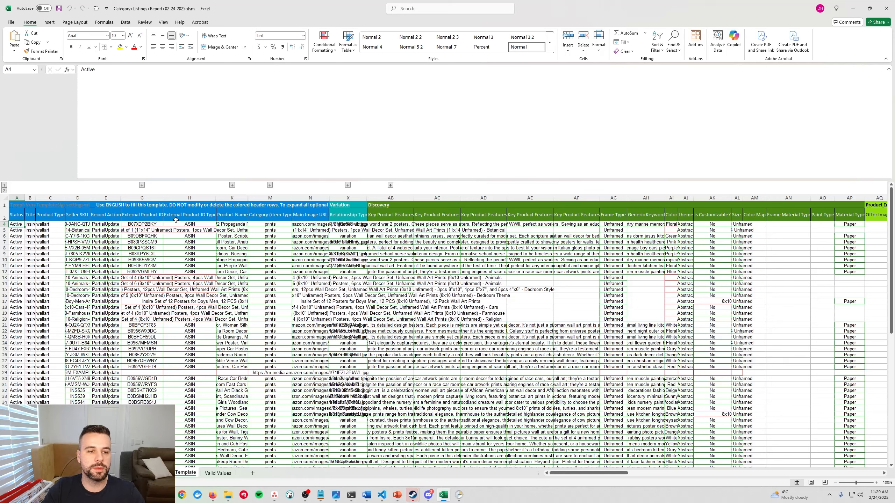
Expand all grouped optional columns on the Template sheet.
drag(105, 224, 104, 265)
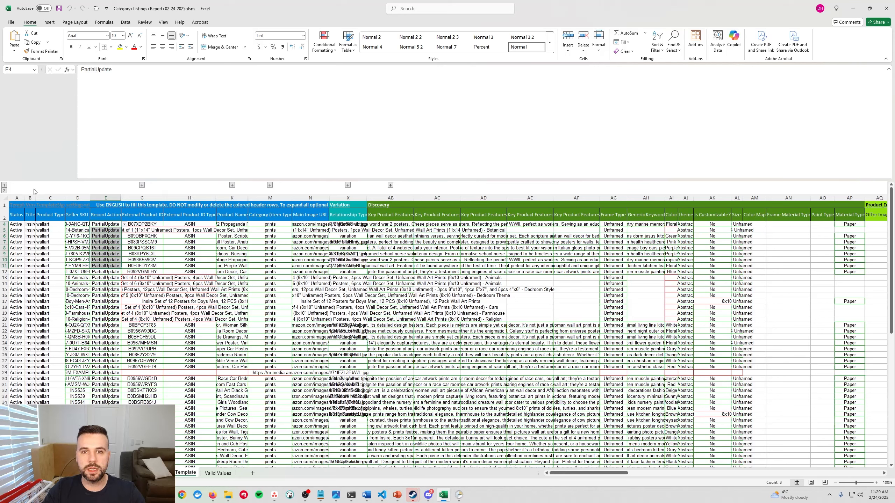
click(4, 191)
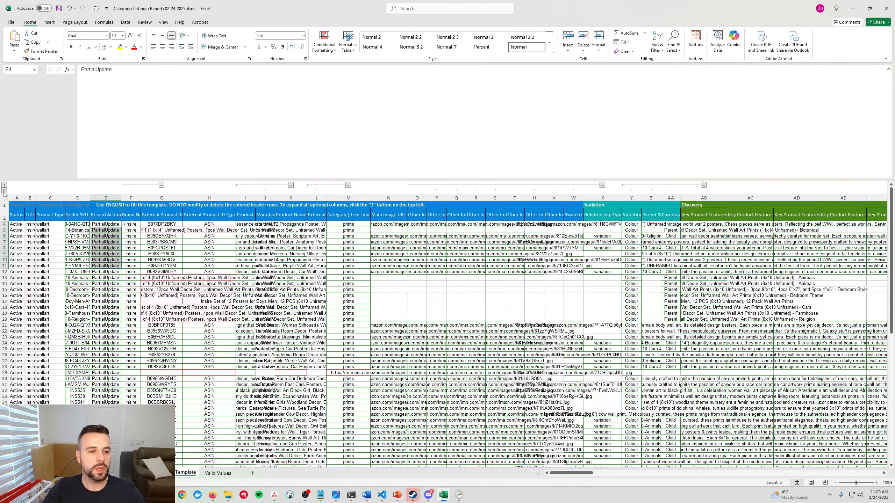
click(4, 186)
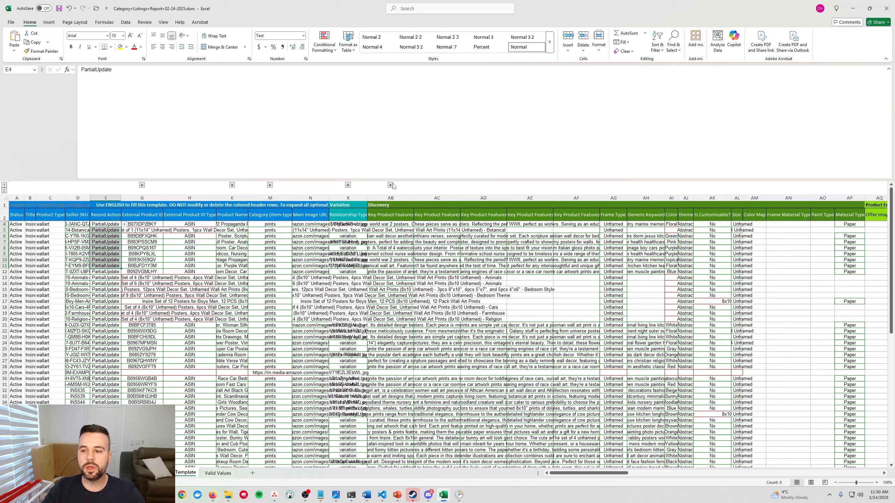
click(4, 190)
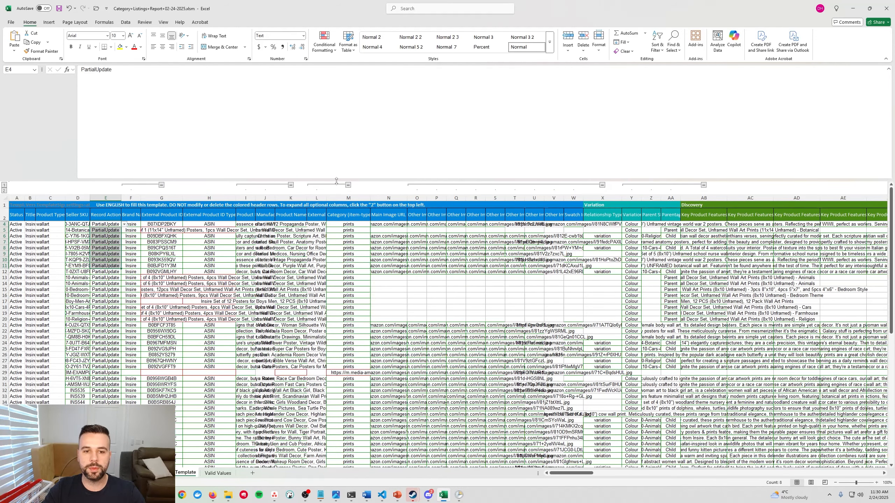
Unhide row 3 between the header row and the first listing row.
click(5, 216)
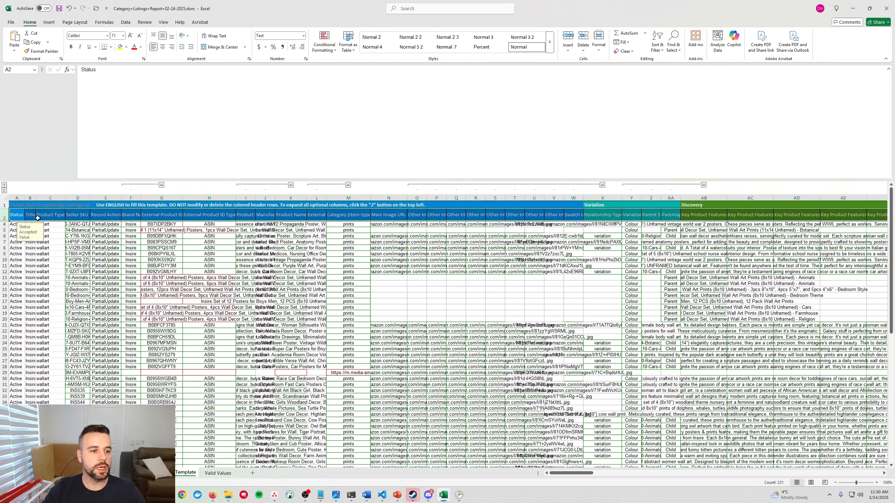
shift+click(2, 224)
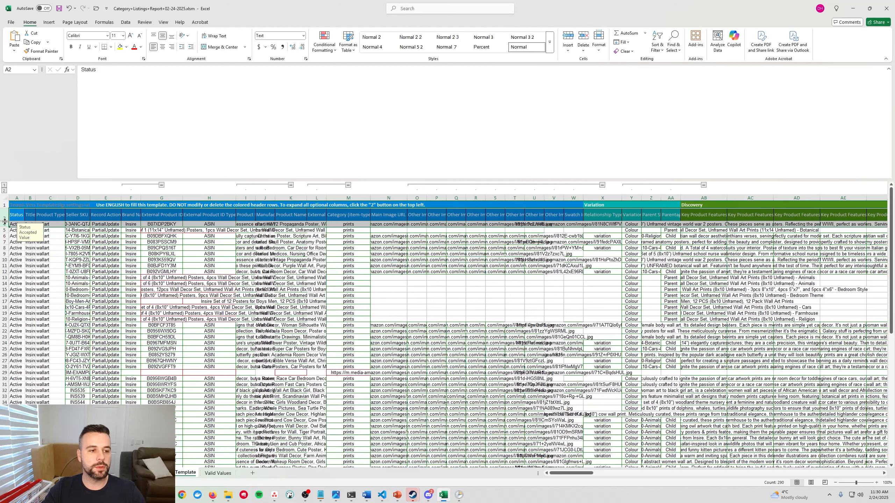
double_click(5, 221)
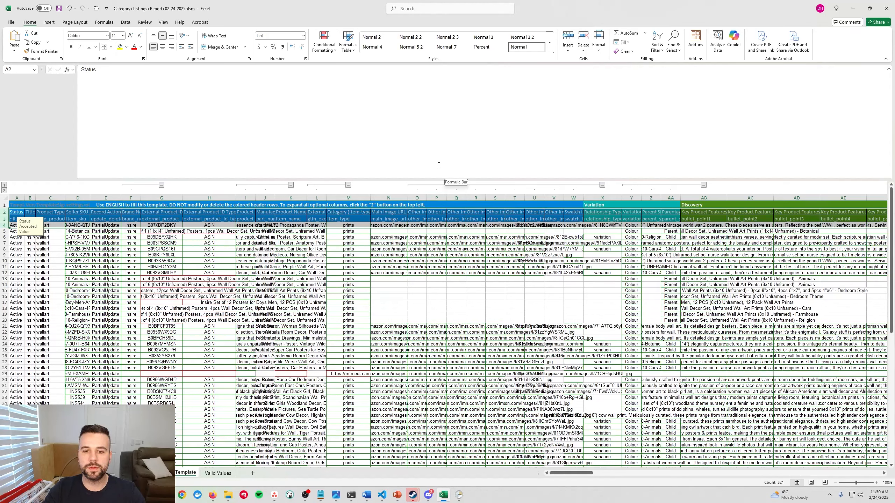
click(4, 219)
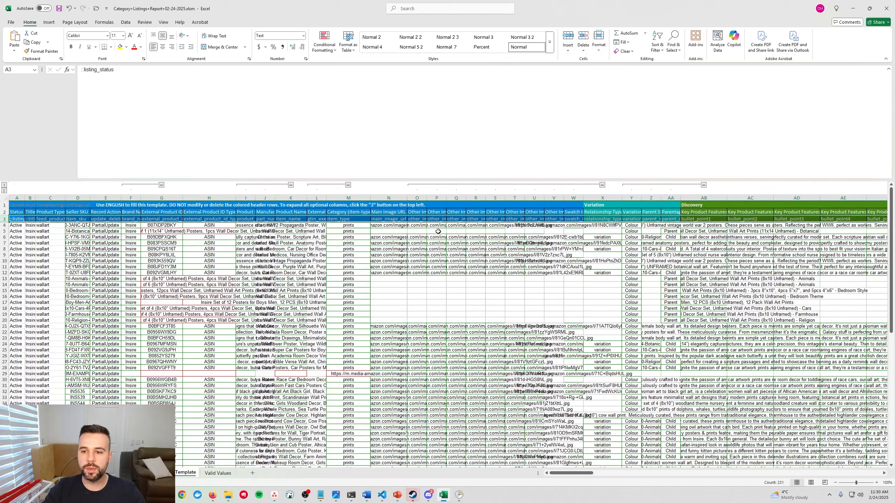
Add filters to the column headers in row 2.
click(4, 212)
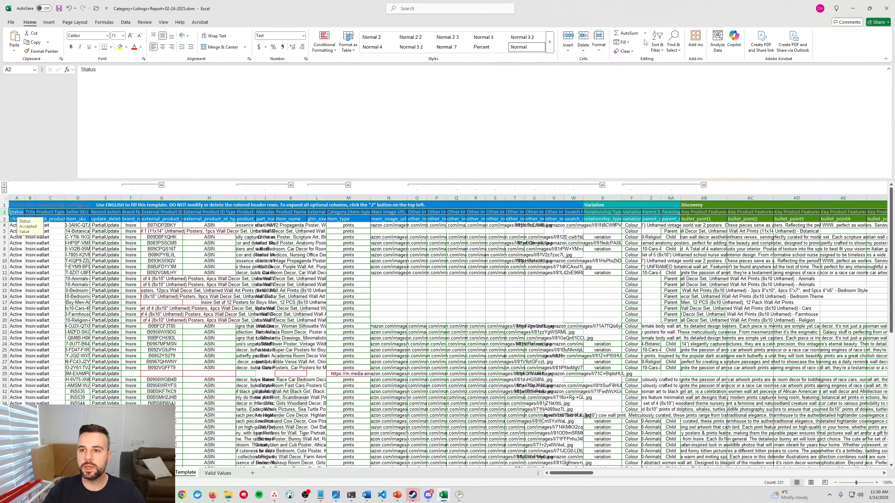
click(655, 45)
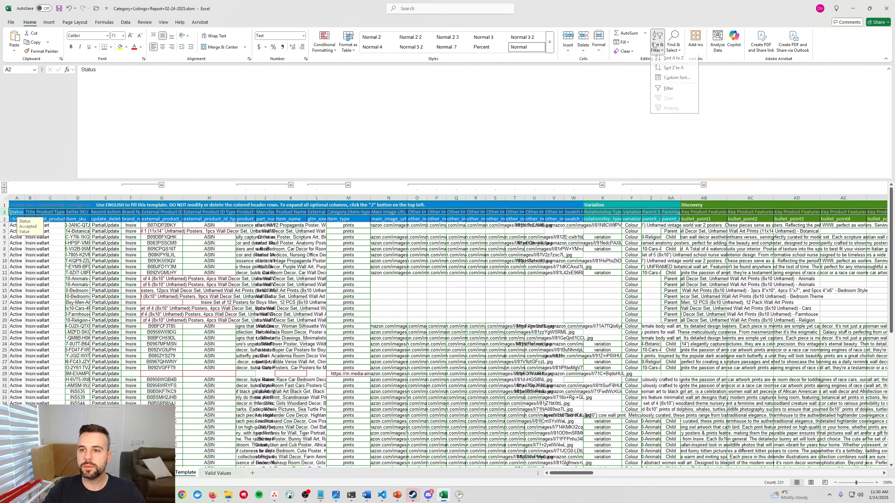
click(673, 91)
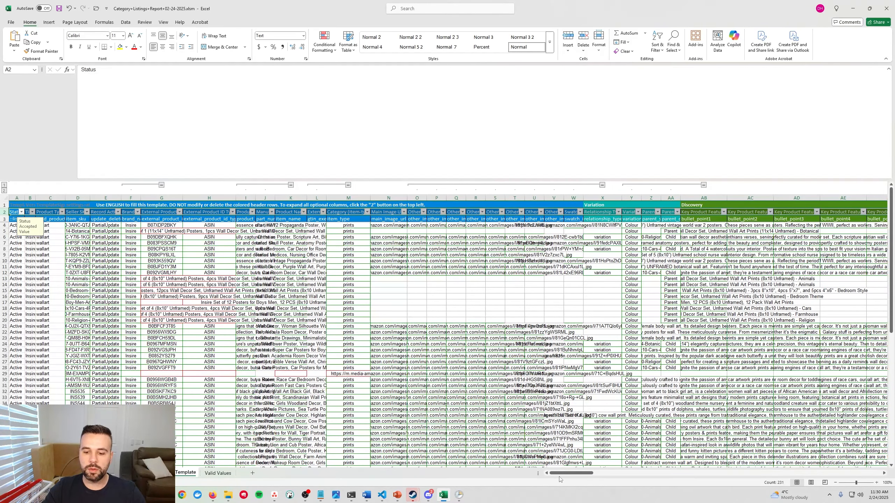
Auto-fit the widths of the Variation columns X through AA, from Relationship Type to Parentage Level.
drag(562, 473, 573, 473)
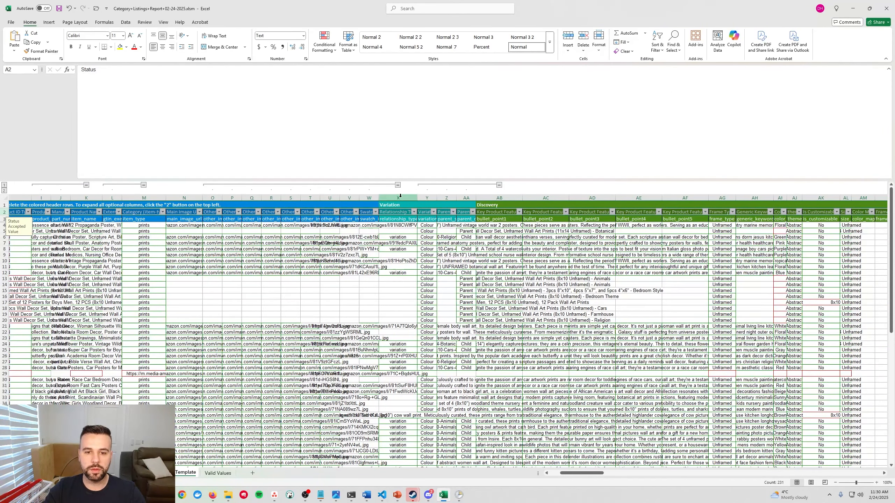
drag(407, 196, 478, 198)
double_click(475, 198)
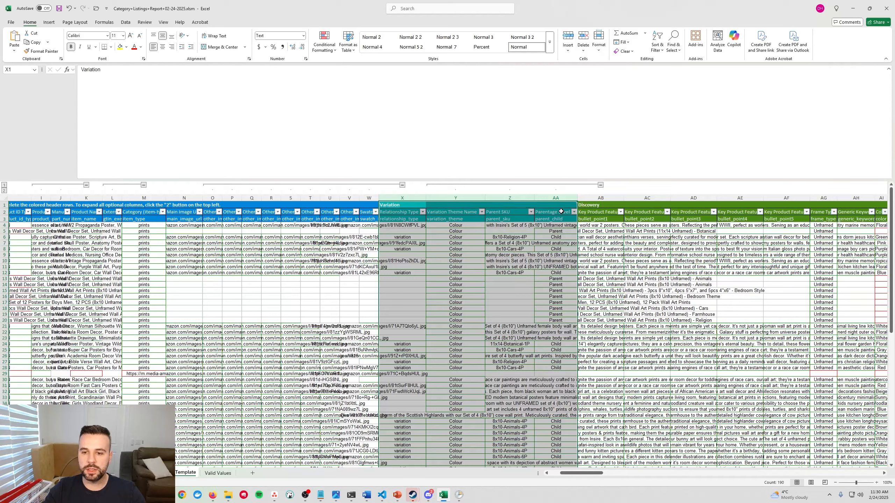
Filter the Parentage Level column to show only Parent rows.
click(574, 212)
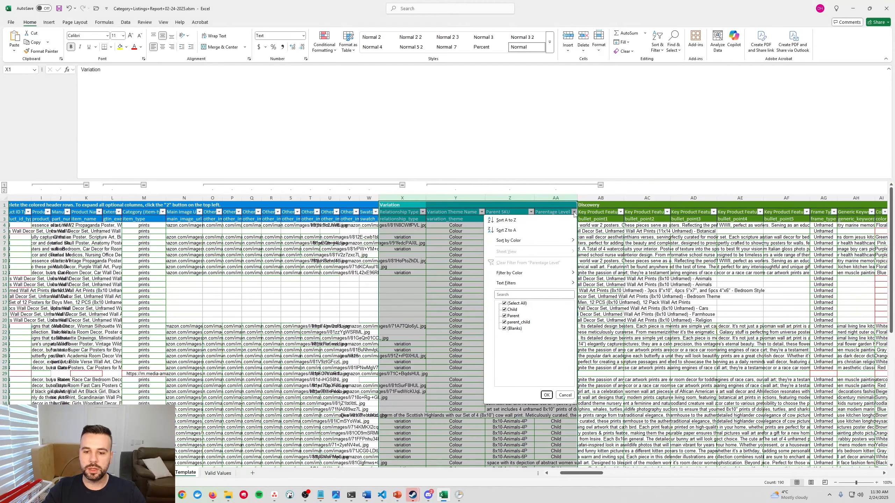
click(512, 305)
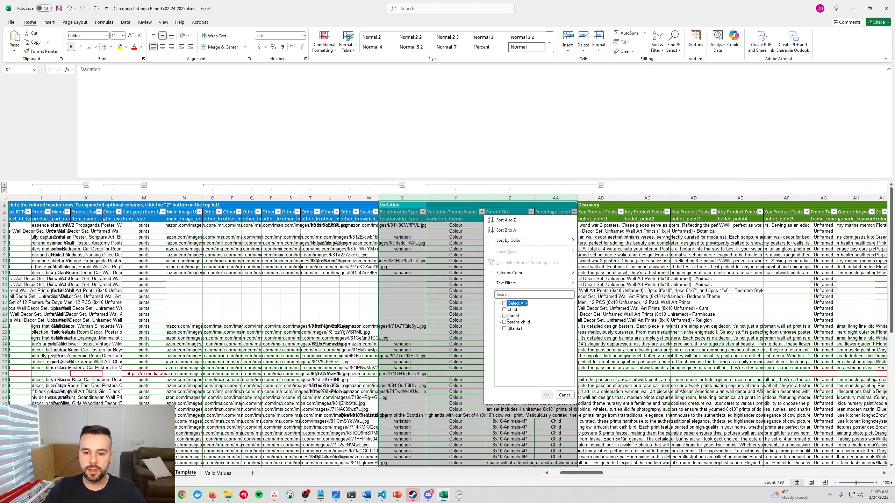
click(504, 317)
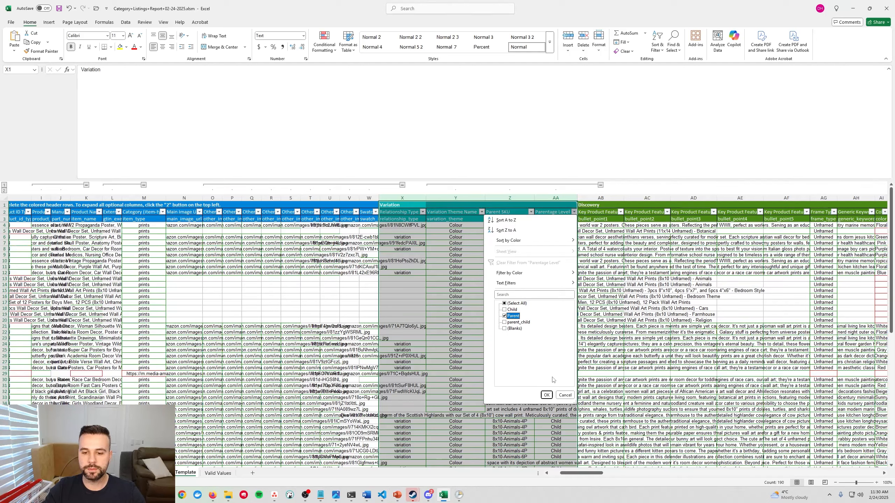
click(546, 395)
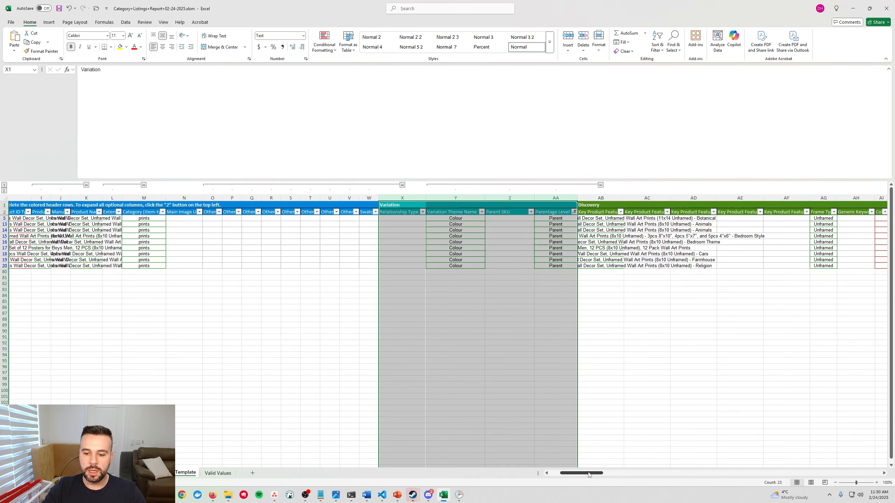
Delete all the filtered Parent listing rows, from row 5 to row 20.
drag(563, 473, 552, 478)
click(7, 219)
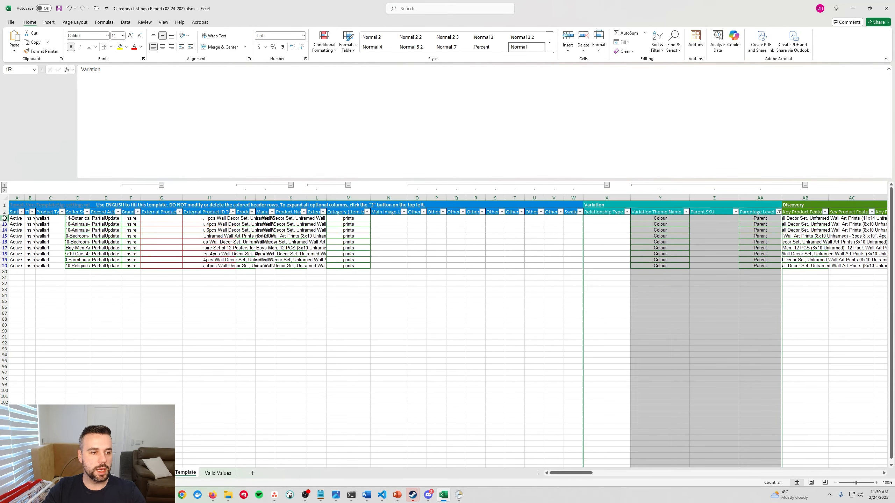
shift+click(4, 266)
right_click(5, 267)
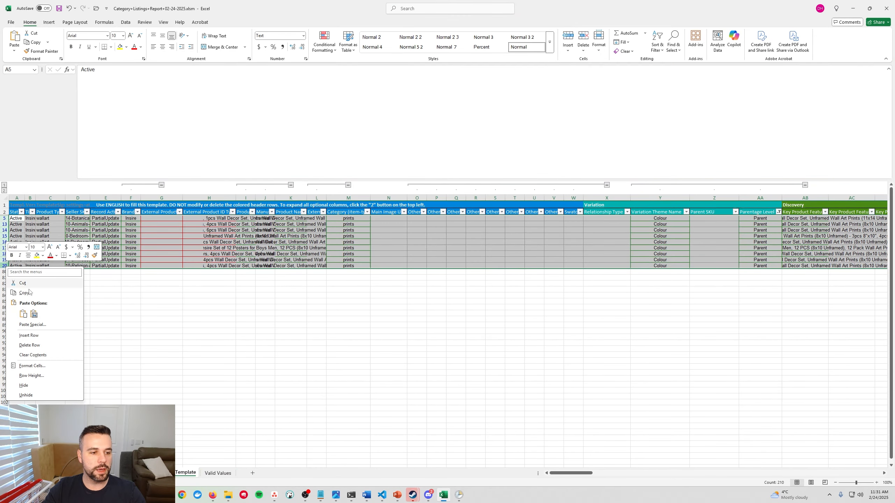
click(36, 345)
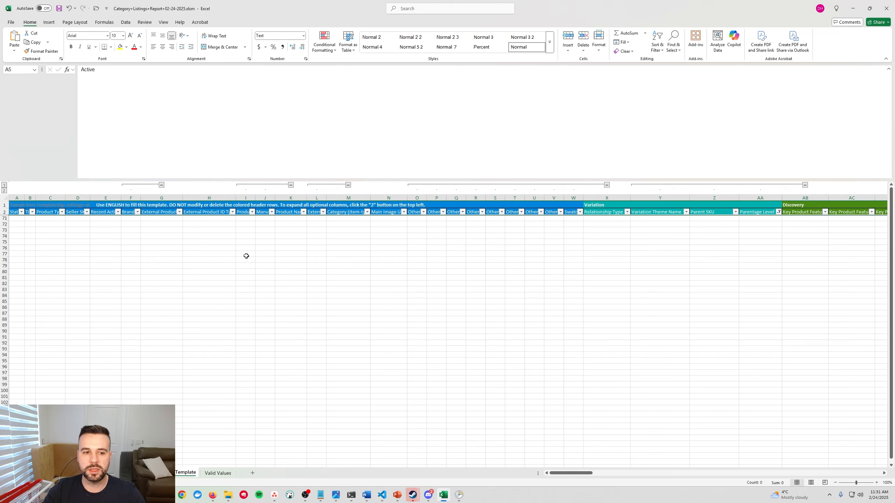
Remove the filter from header row 2 to bring back the remaining listings.
click(5, 212)
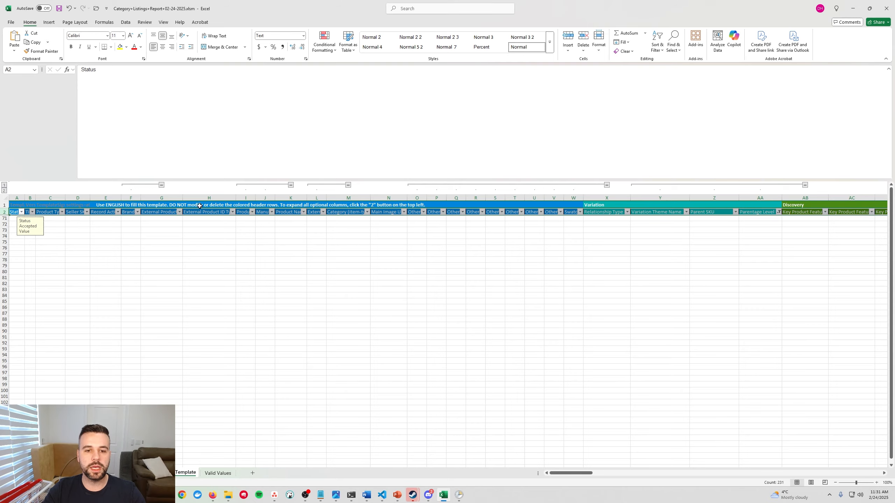
click(658, 46)
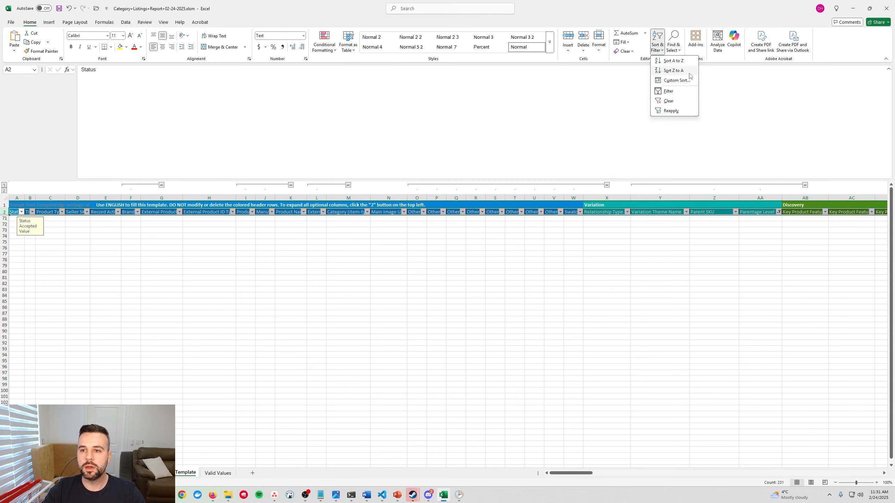
click(684, 89)
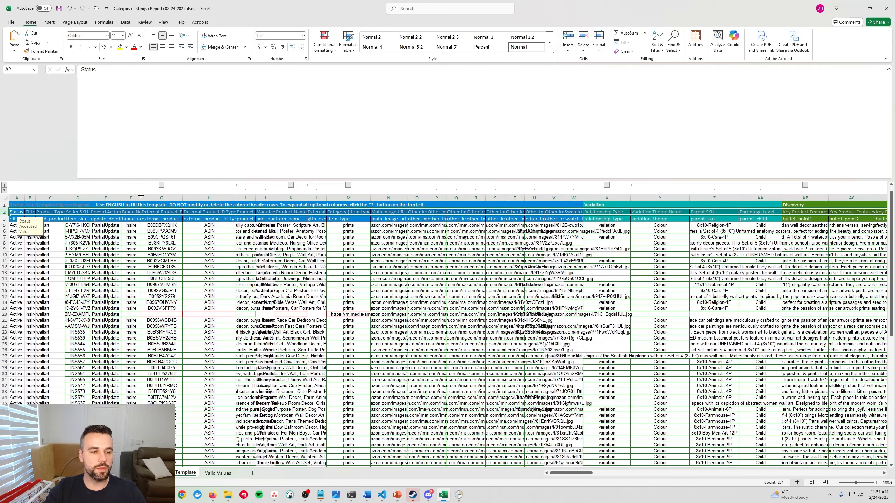
Widen the Seller SKU column and the columns from Product Description to Product Name.
drag(87, 198, 128, 199)
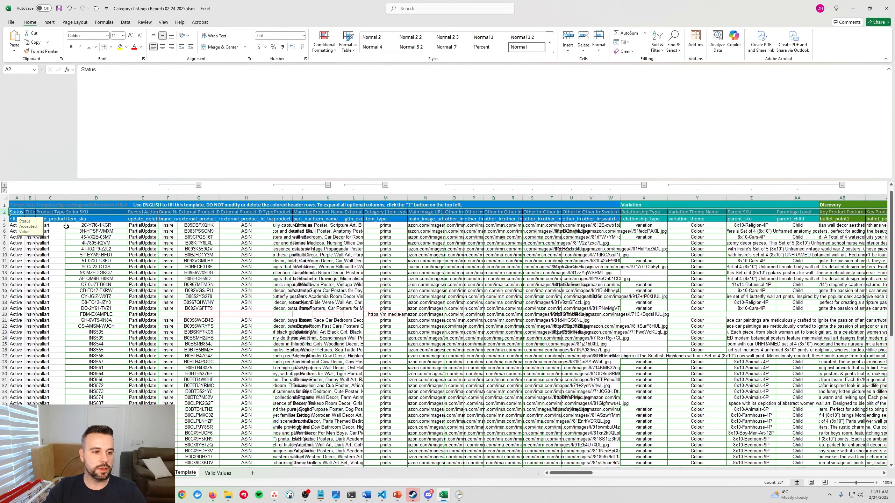
click(79, 227)
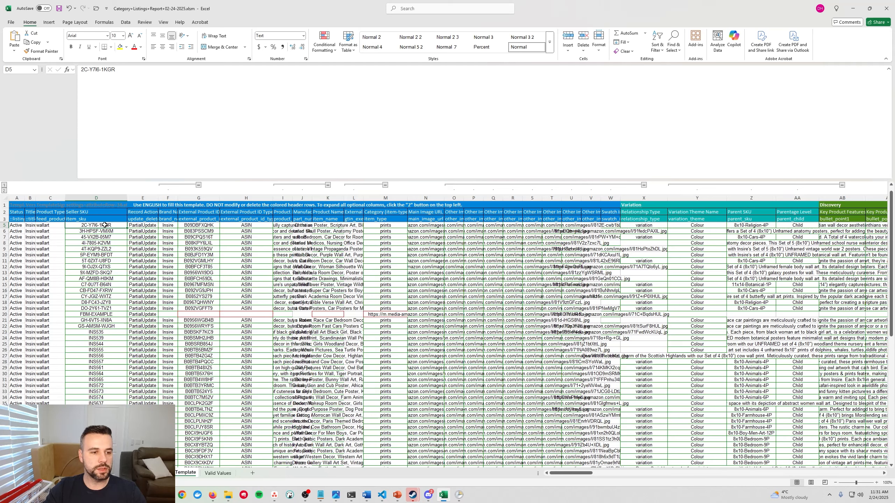
click(6, 226)
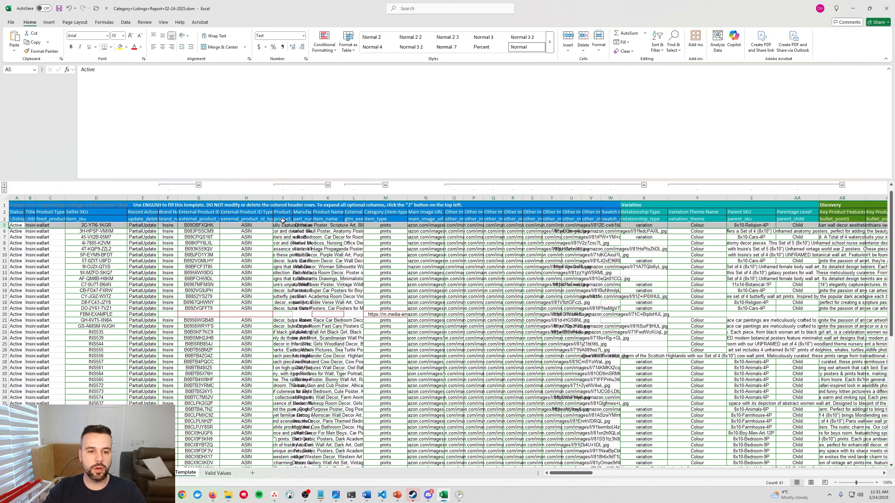
drag(293, 199, 538, 198)
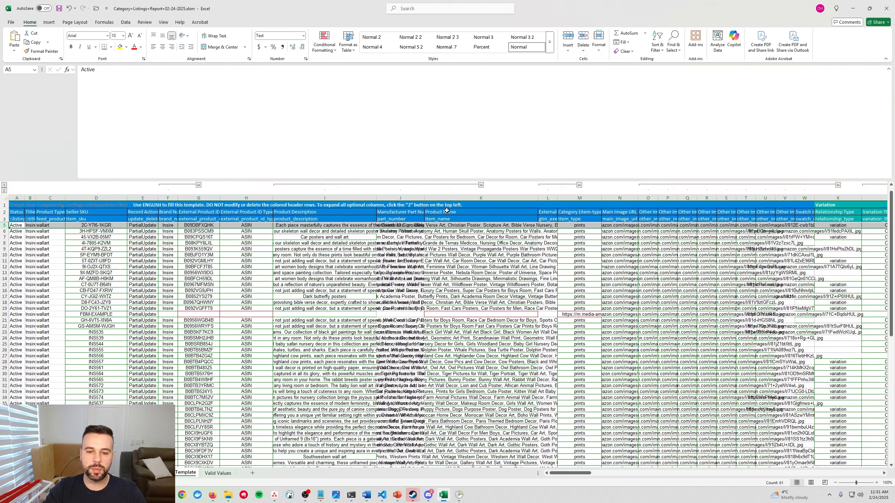
Examine the full Product Name text of the first listing in cell K5.
click(444, 218)
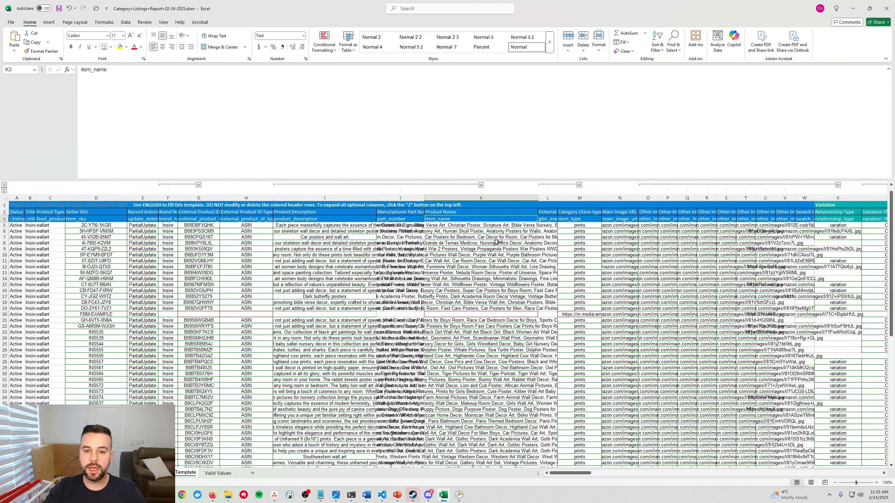
click(458, 226)
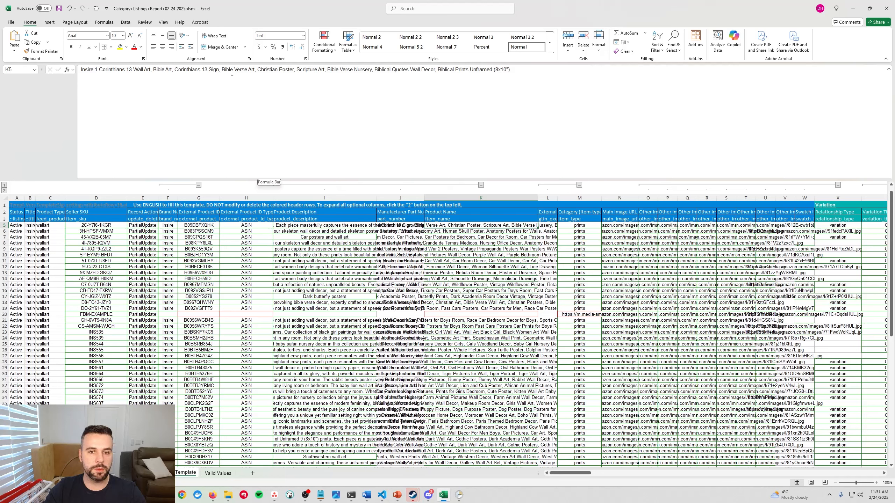
drag(89, 72, 538, 71)
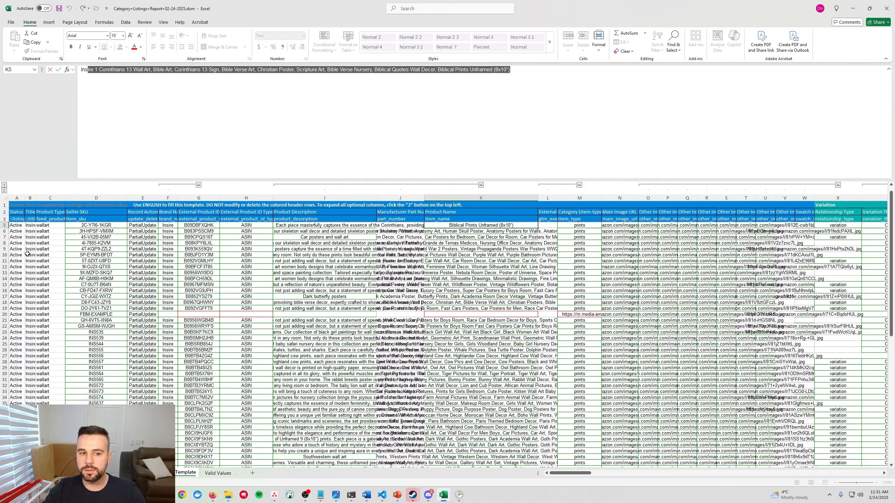
Widen the Record Action column and choose PartialUpdate as the action for the first listing in cell E5.
drag(149, 197, 223, 198)
click(154, 197)
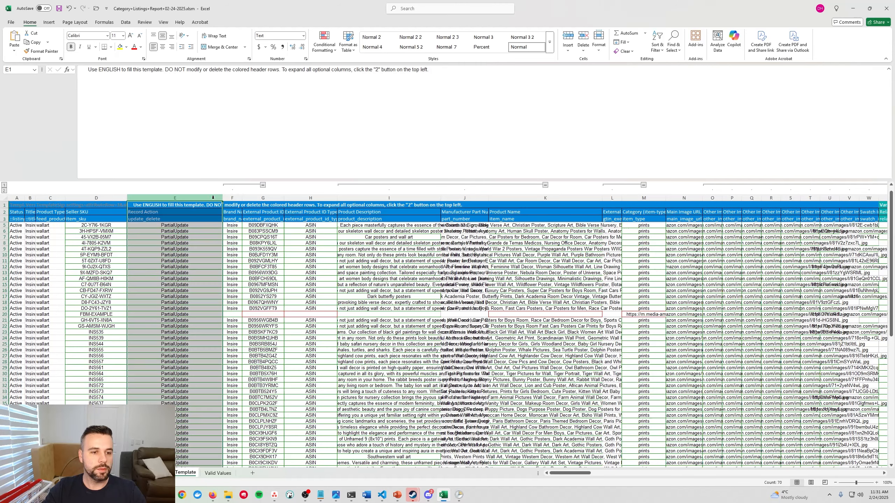
click(168, 225)
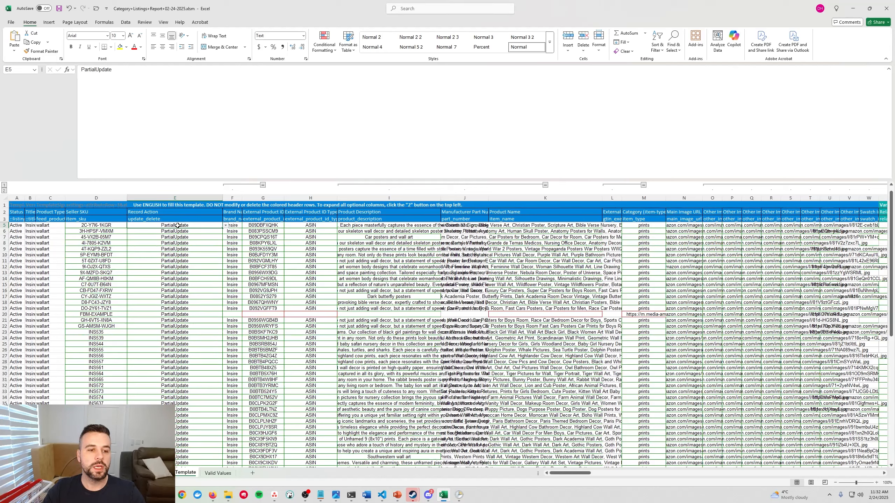
click(226, 226)
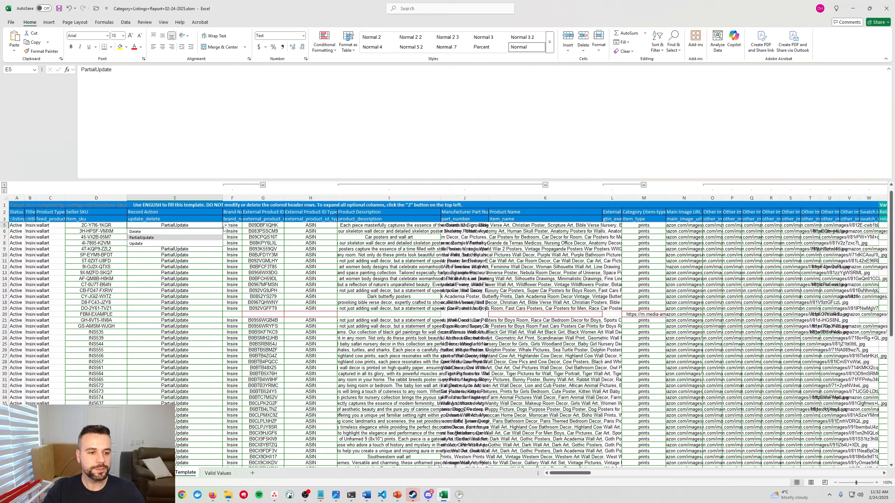
click(161, 238)
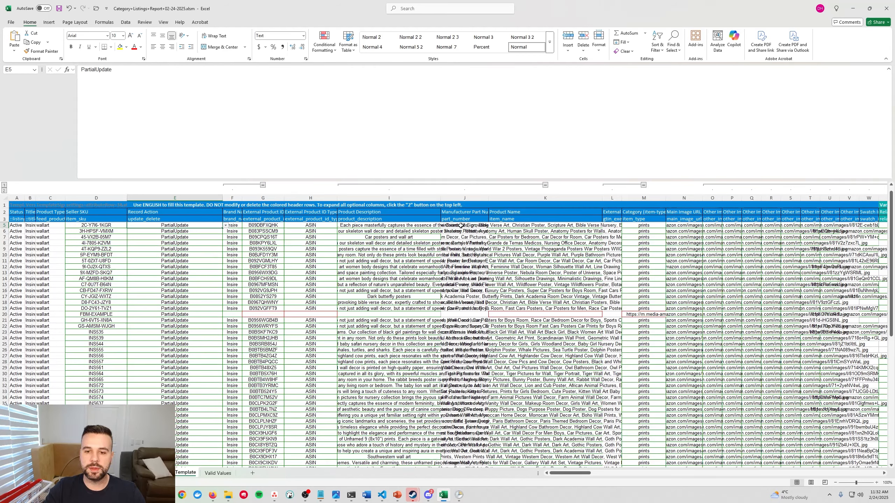
Review the first listing's Product Name and the variation, discovery and product enrichment columns further along the sheet.
click(495, 226)
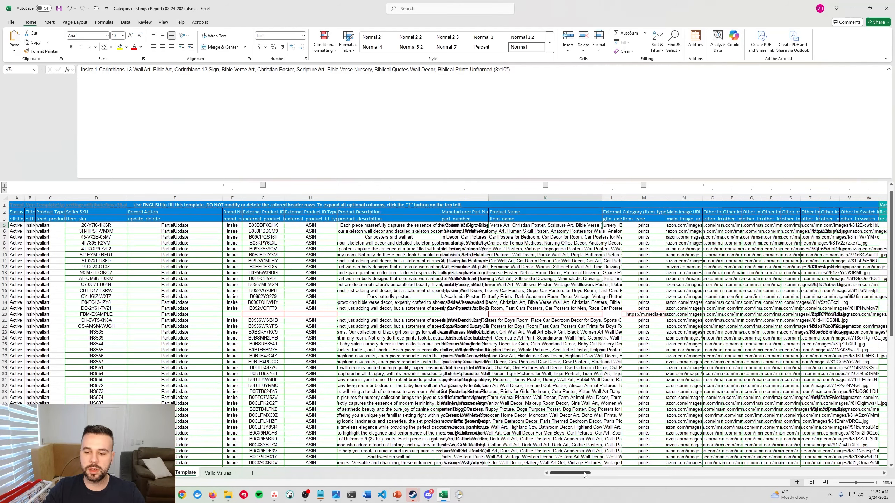
drag(584, 474, 627, 475)
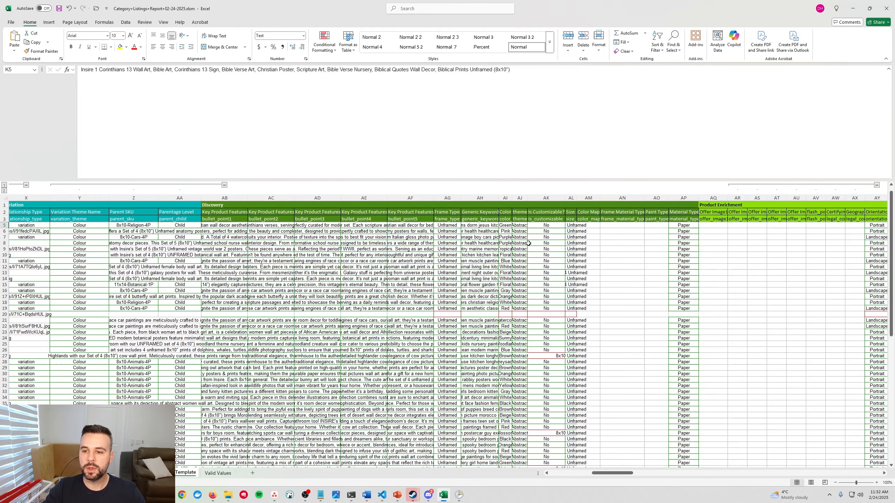
scroll(310, 255, left, 10)
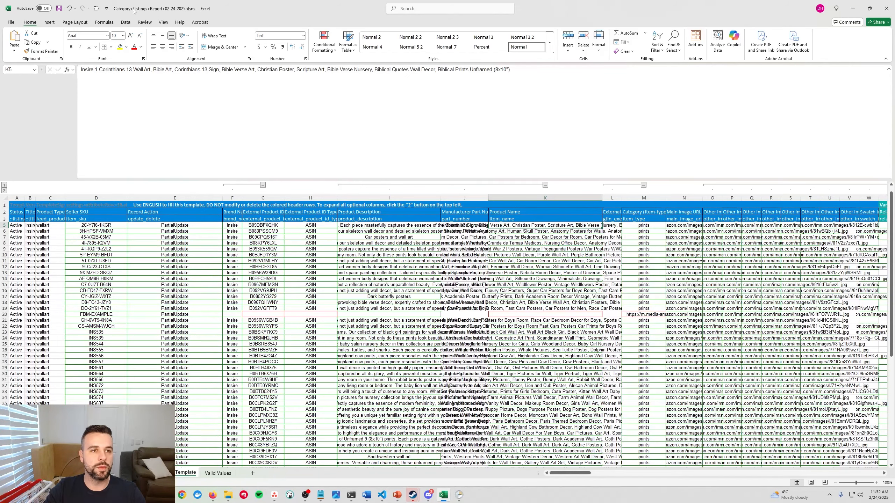
Switch to Amazon Seller Central in the browser, open Add Products via Upload and dismiss the What's new notice.
click(853, 9)
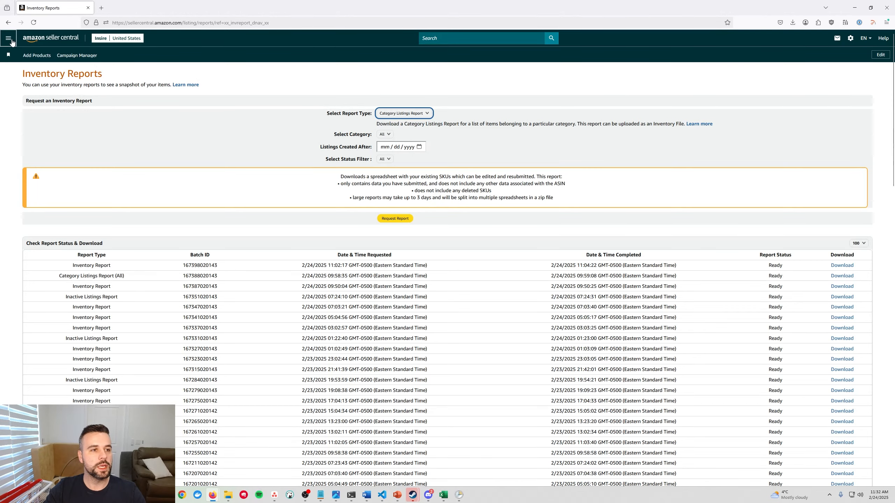
click(9, 41)
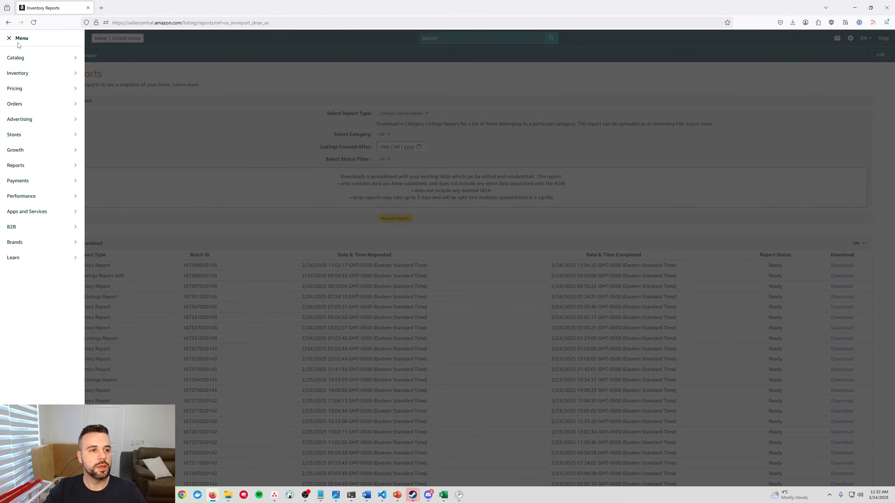
mouse_move(70, 55)
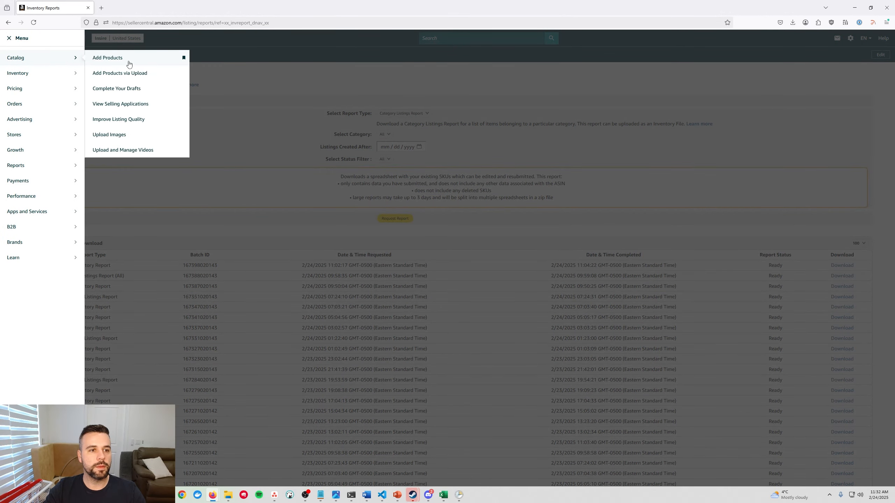
click(151, 78)
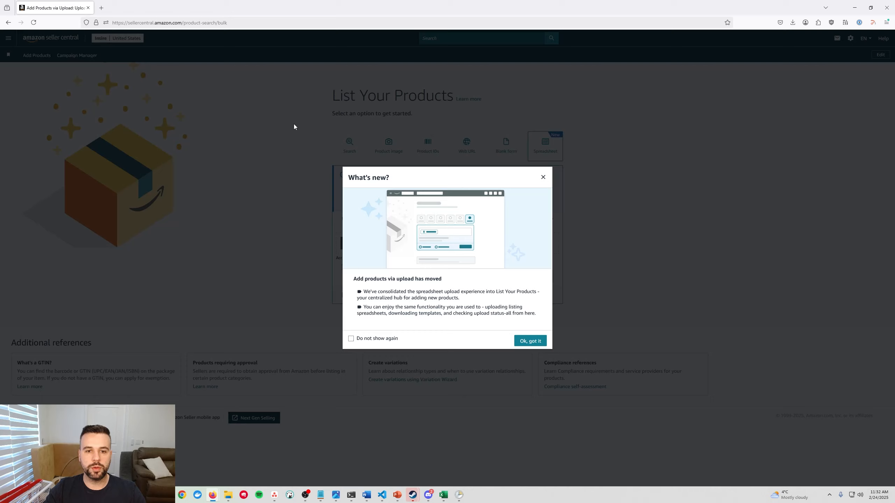
click(543, 177)
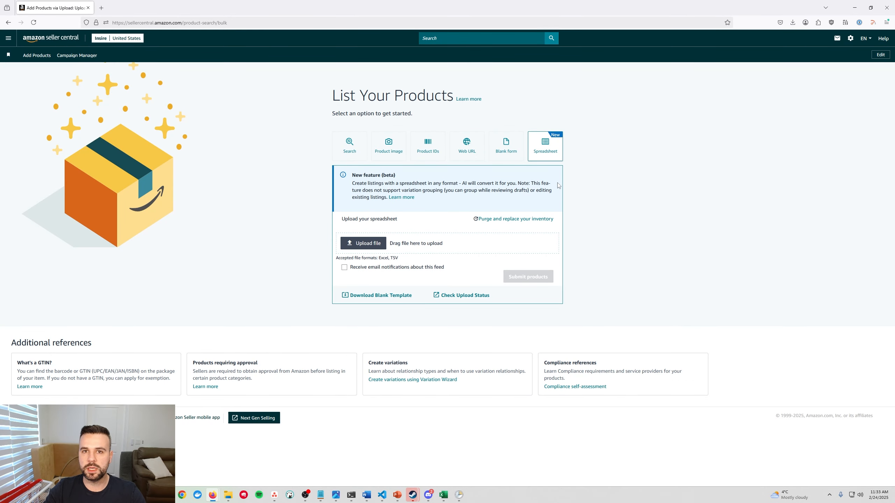
Upload Category+Listings+Report+02-24-2025.xlsm from the Downloads folder as the product spreadsheet.
click(367, 247)
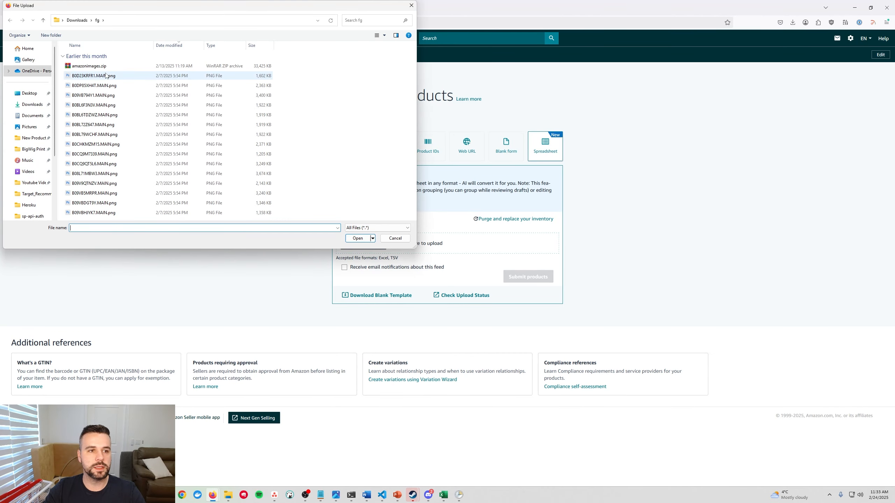
click(32, 104)
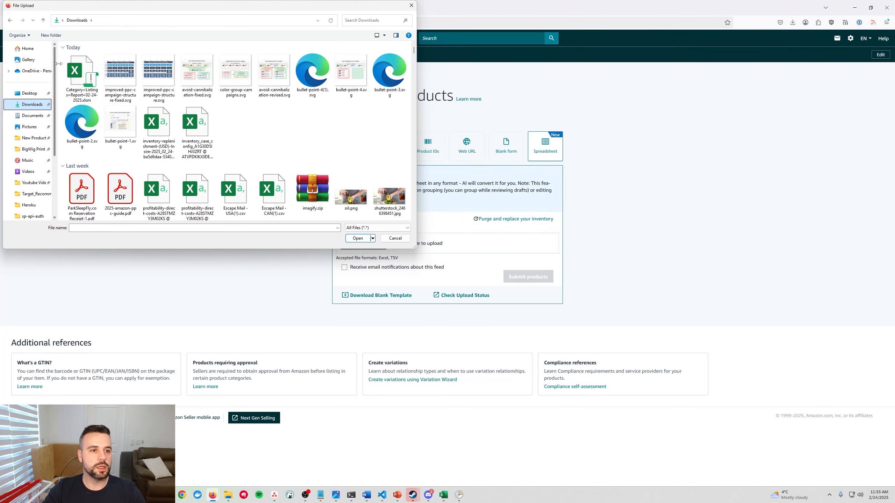
double_click(87, 75)
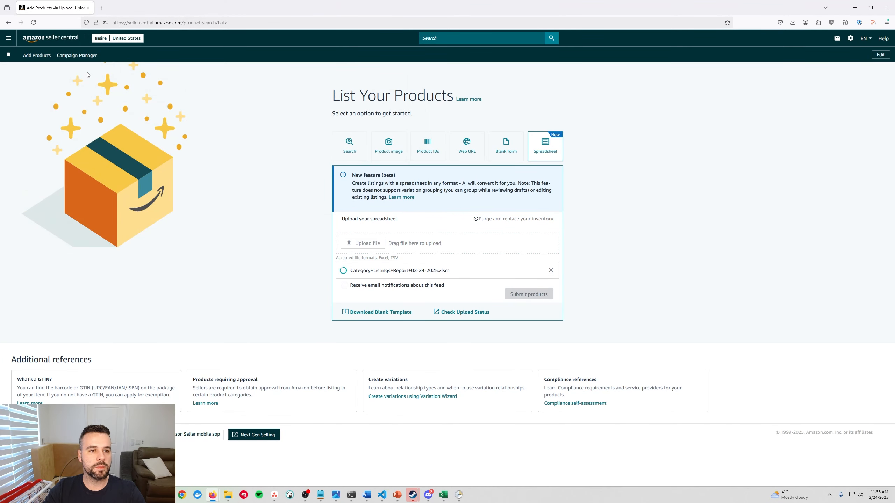